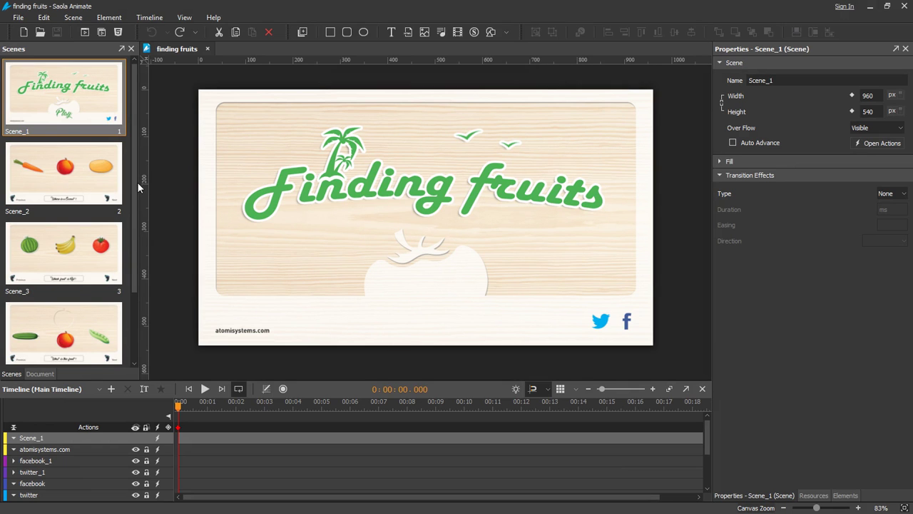
Page through Scene_2 and Scene_3 in the Scenes panel to reach Scene_4's fruit quiz layout.
mouse_move(135, 183)
left_mouse_down()
mouse_move(134, 232)
mouse_move(134, 171)
left_mouse_up()
left_click(112, 170)
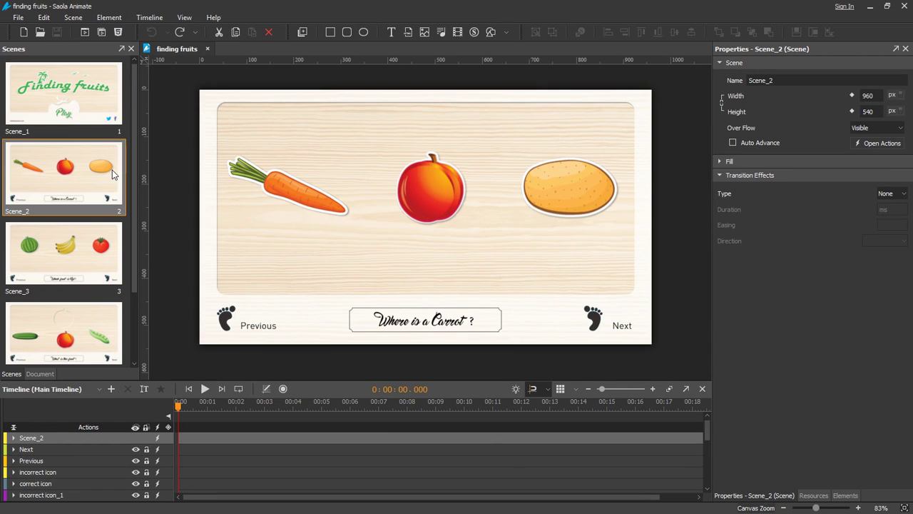
left_click(108, 238)
left_click(107, 326)
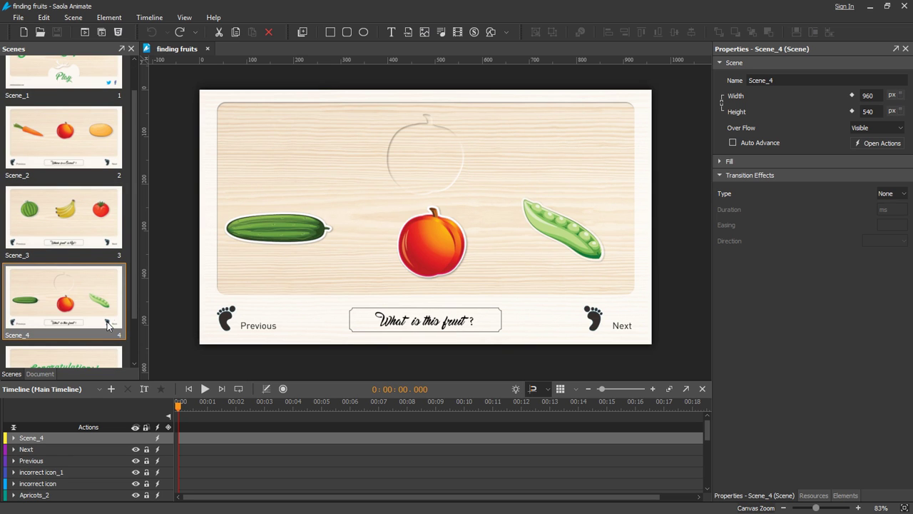
left_click(101, 32)
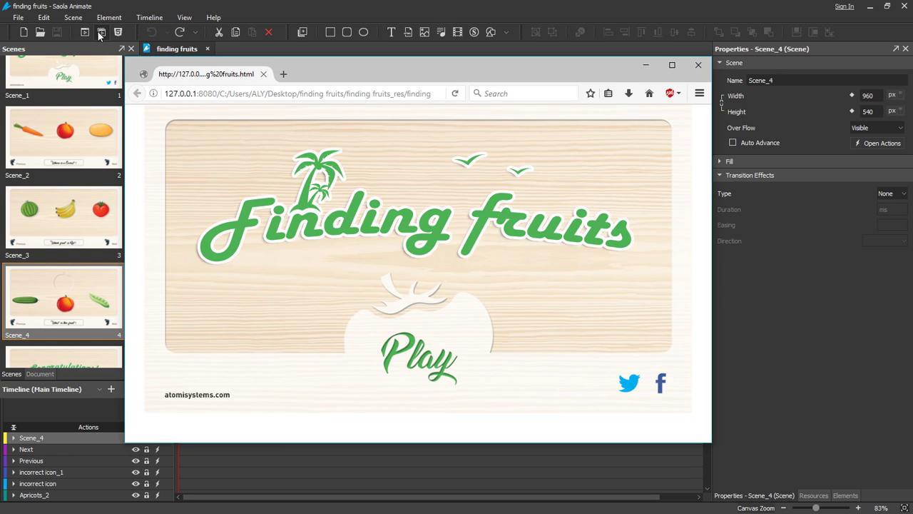
left_click(420, 358)
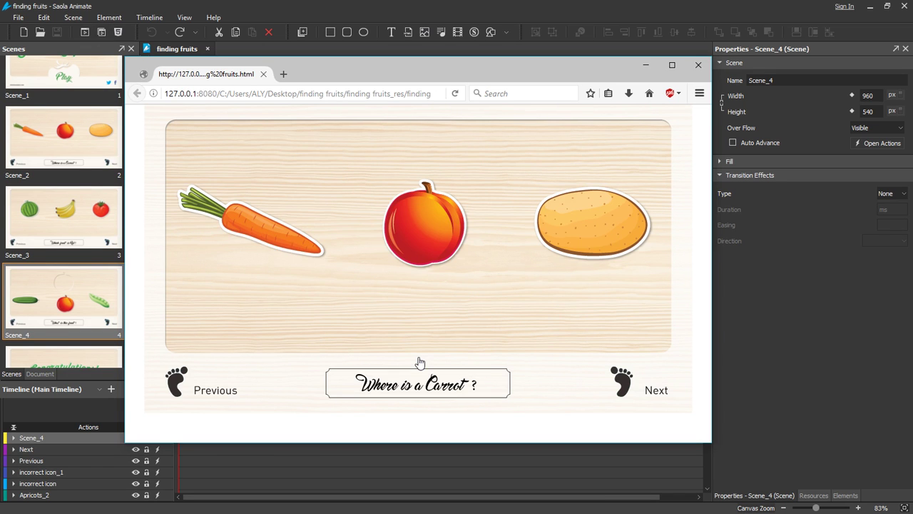
left_click(413, 232)
left_click(290, 235)
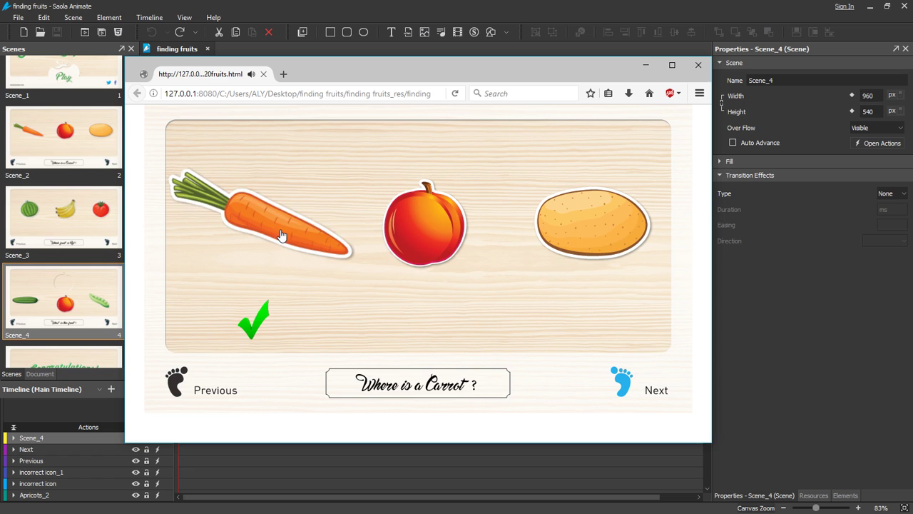
left_click(624, 387)
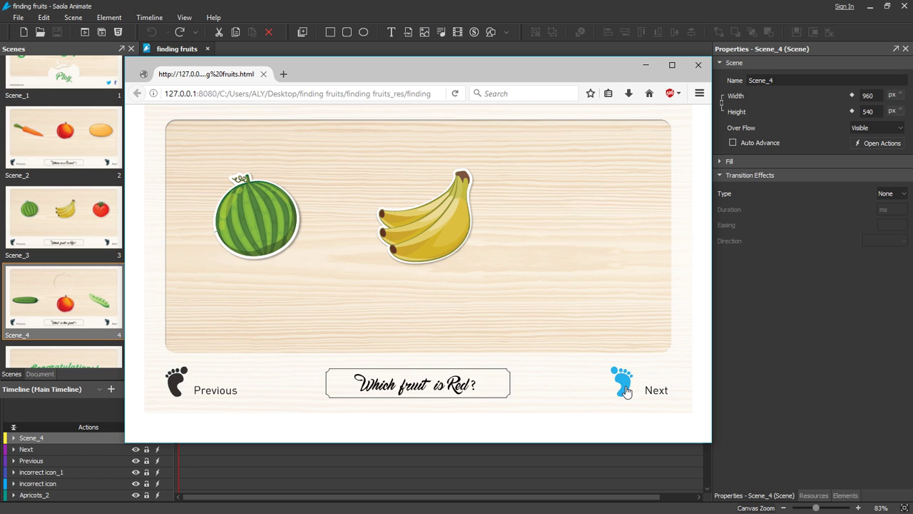
left_click(602, 245)
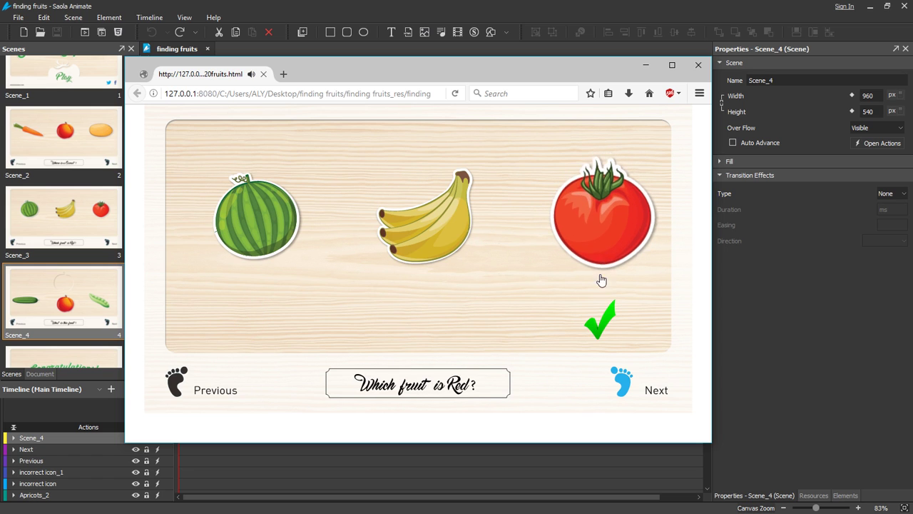
left_click(718, 352)
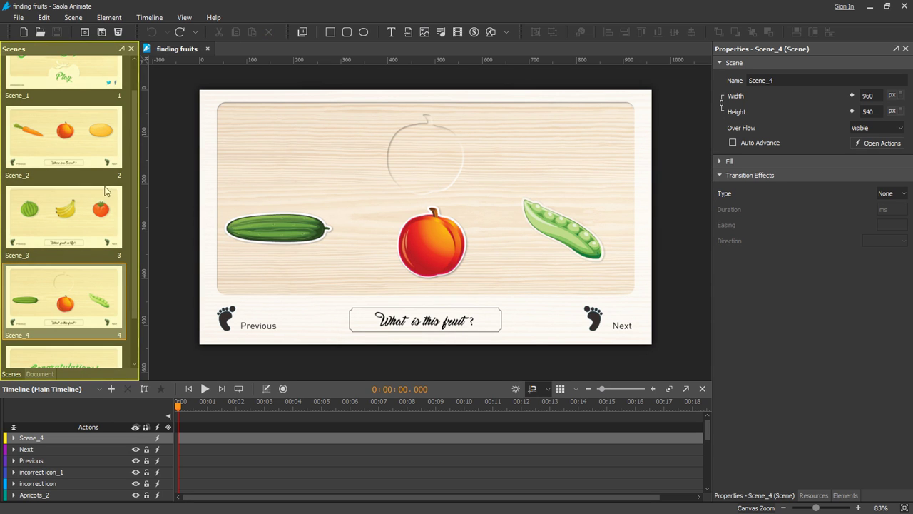
Check the Scene menu's commands, then open the context menu for the Scene_4 thumbnail.
scroll(108, 187, "up", 1)
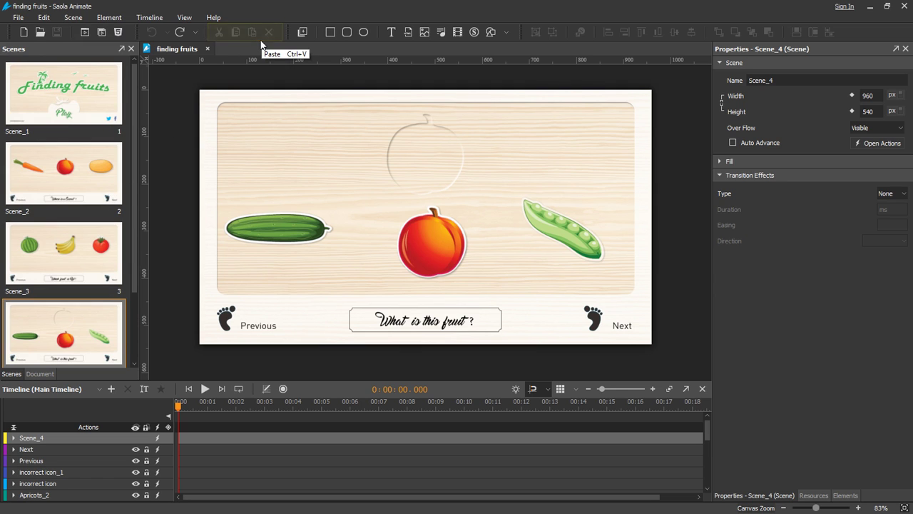
left_click(72, 18)
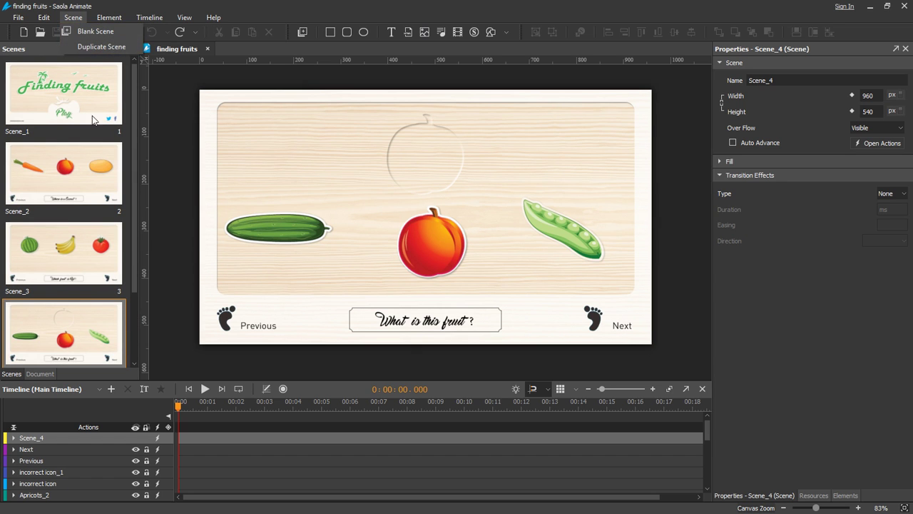
right_click(64, 314)
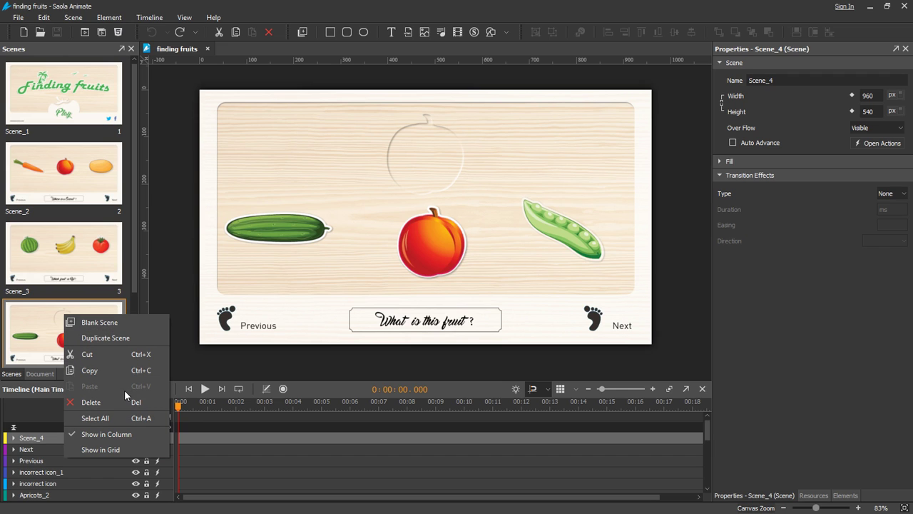
left_click(183, 288)
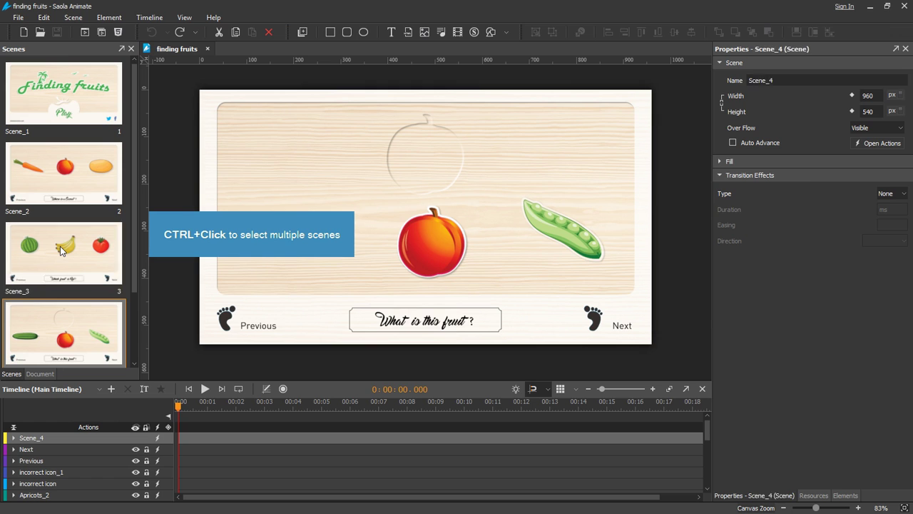
left_click(84, 257, "ctrl")
left_click(73, 181, "ctrl")
left_click(71, 105, "ctrl")
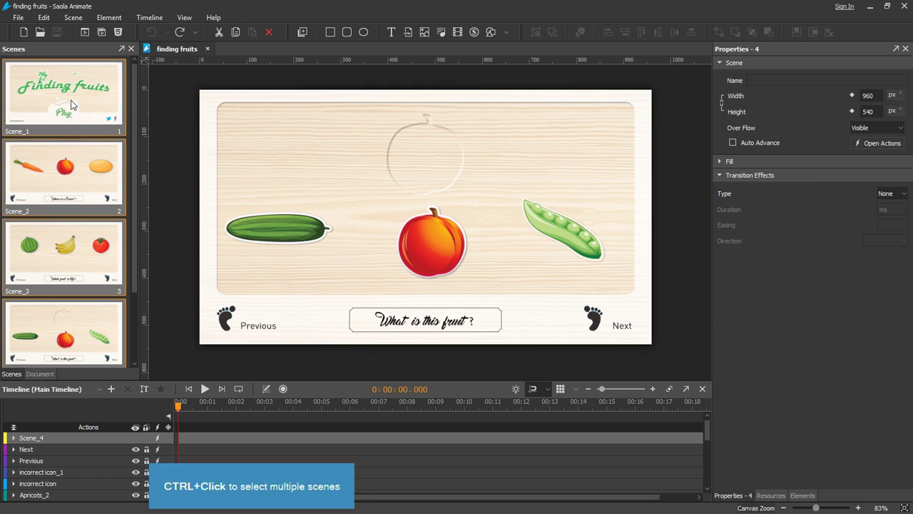
right_click(71, 106)
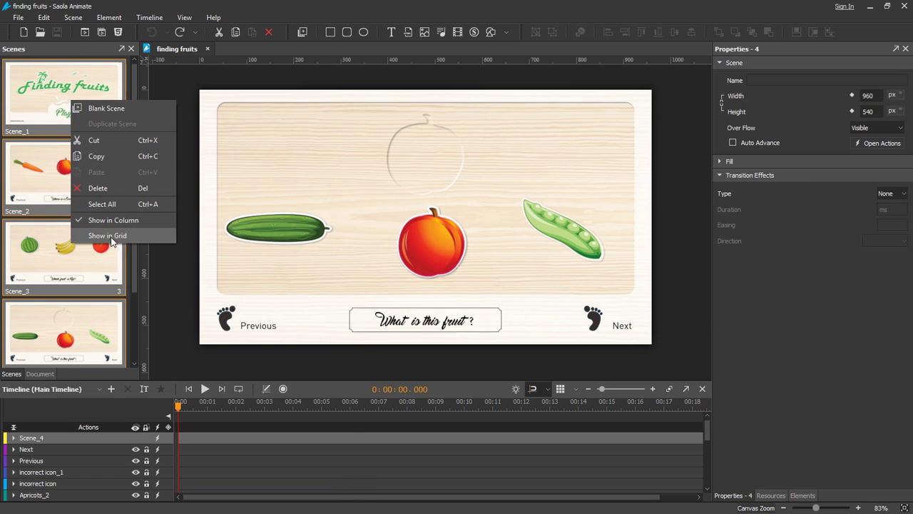
left_click(186, 155)
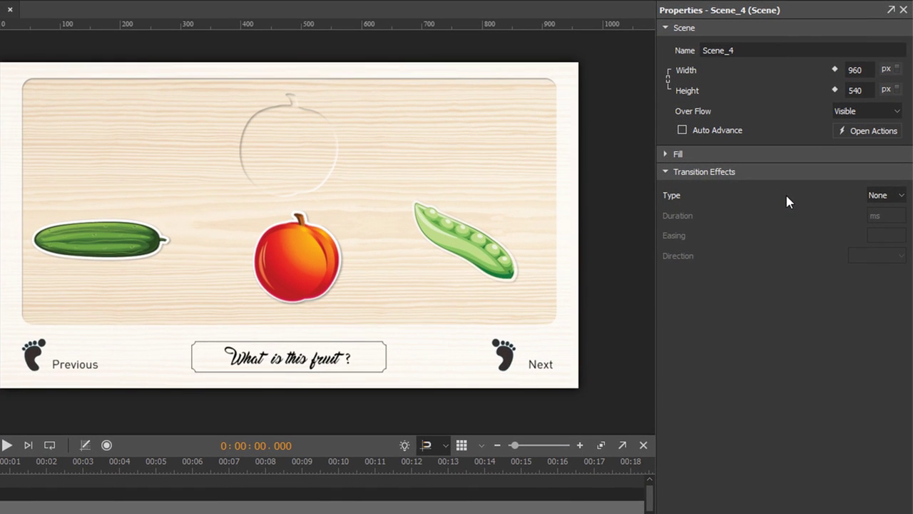
Switch Scene_4's width and height from 960×540 px to 100% each.
left_click(683, 154)
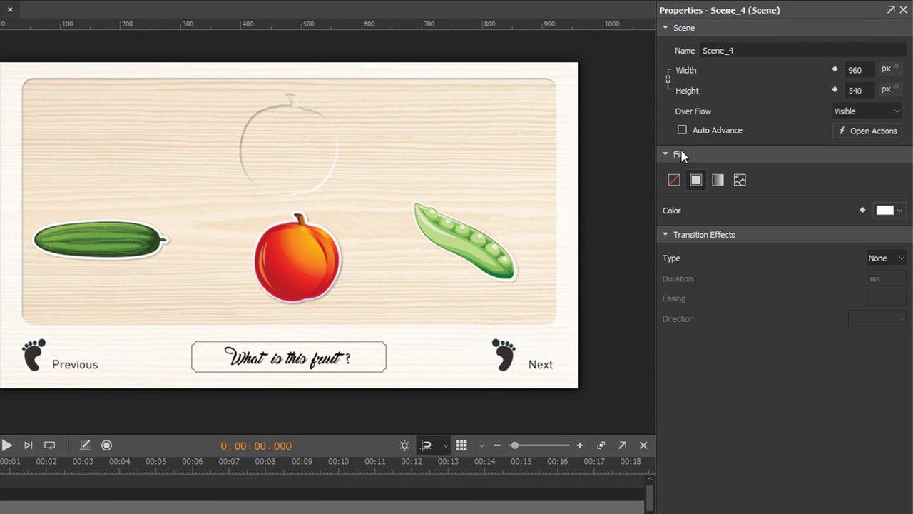
left_click(894, 91)
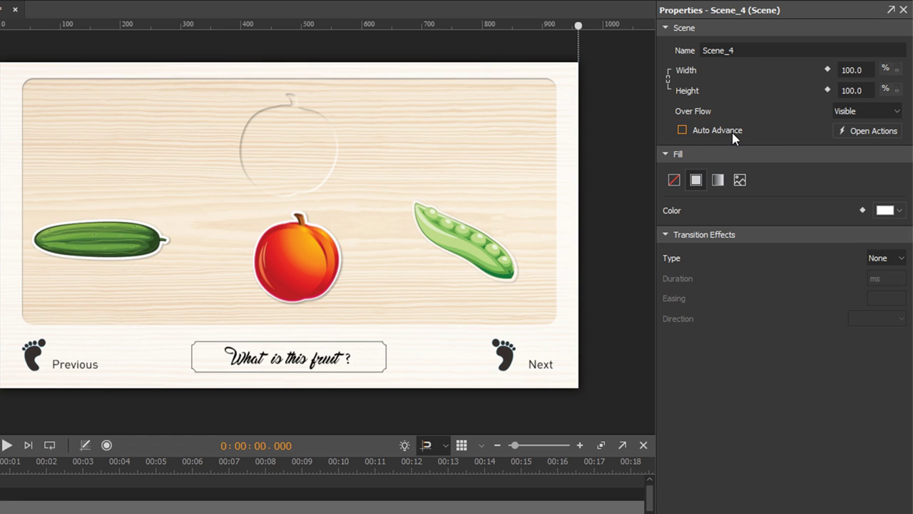
left_click(682, 129)
left_click(682, 130)
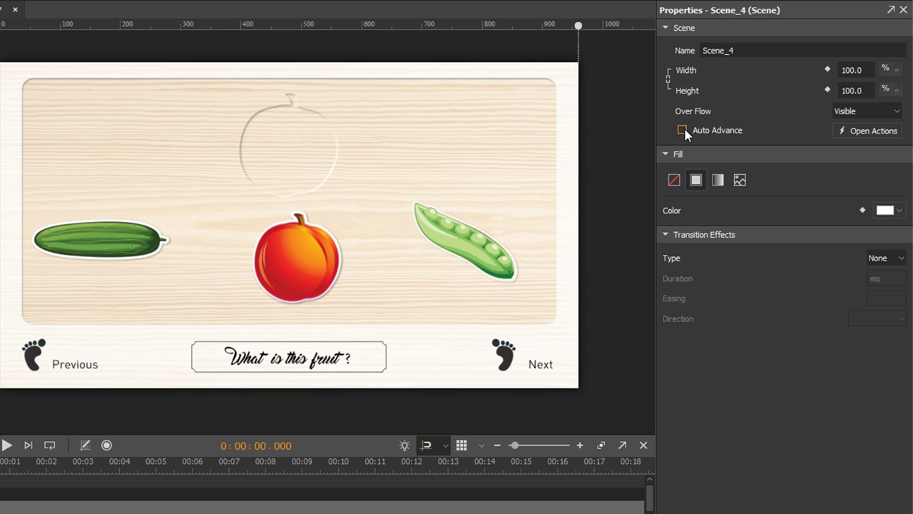
left_click(856, 132)
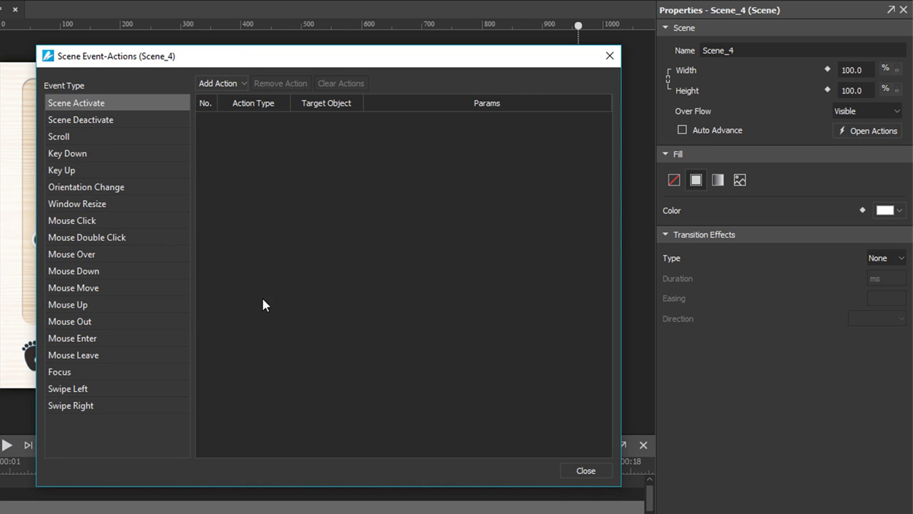
left_click(610, 55)
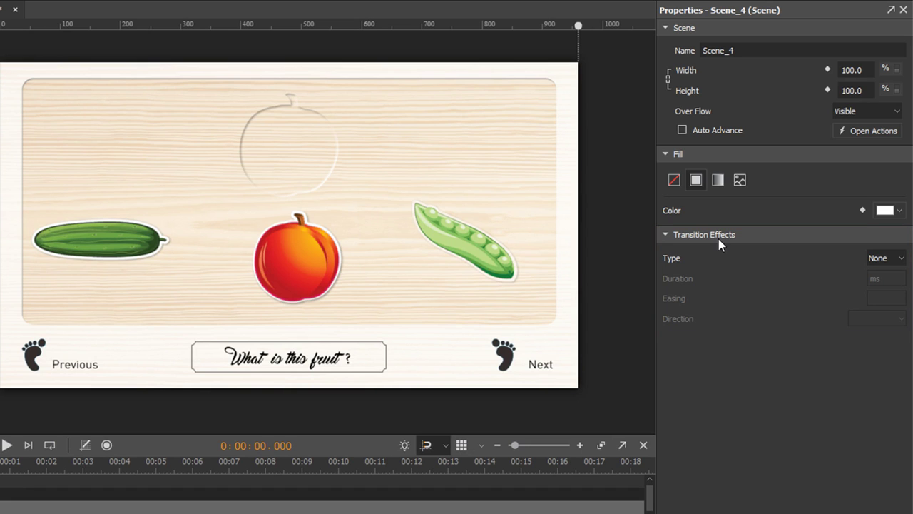
Review the transition types, then reload both published finding fruits pages in Firefox.
left_click(878, 261)
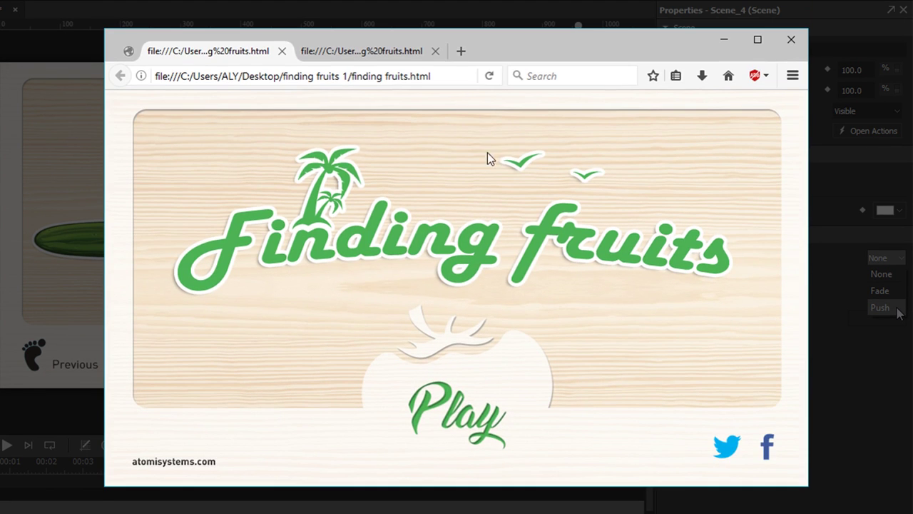
left_click(484, 75)
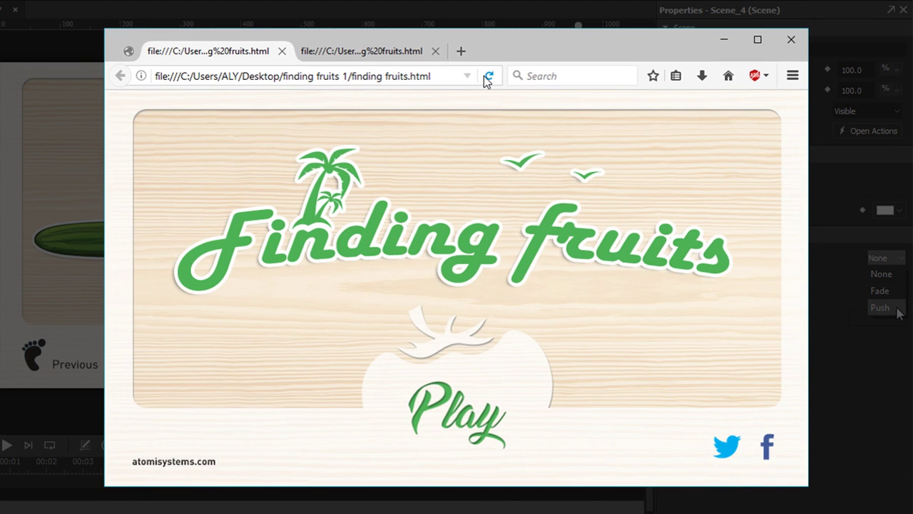
left_click(377, 52)
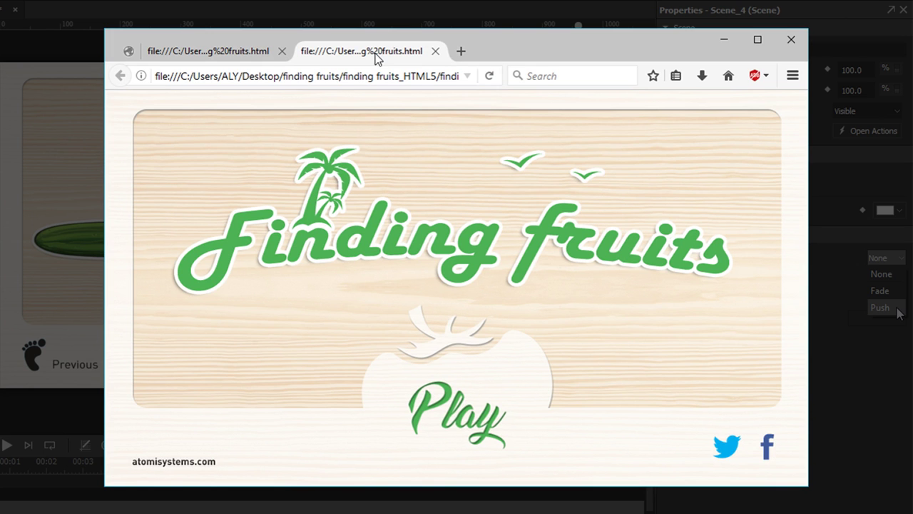
left_click(490, 76)
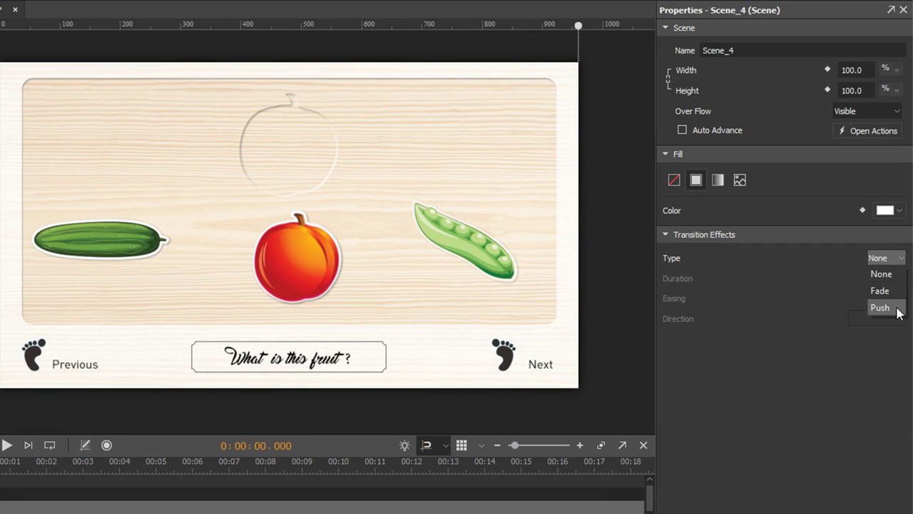
Give Scene_4 a Fade transition of 1000 ms with InOutQuint easing.
left_click(882, 291)
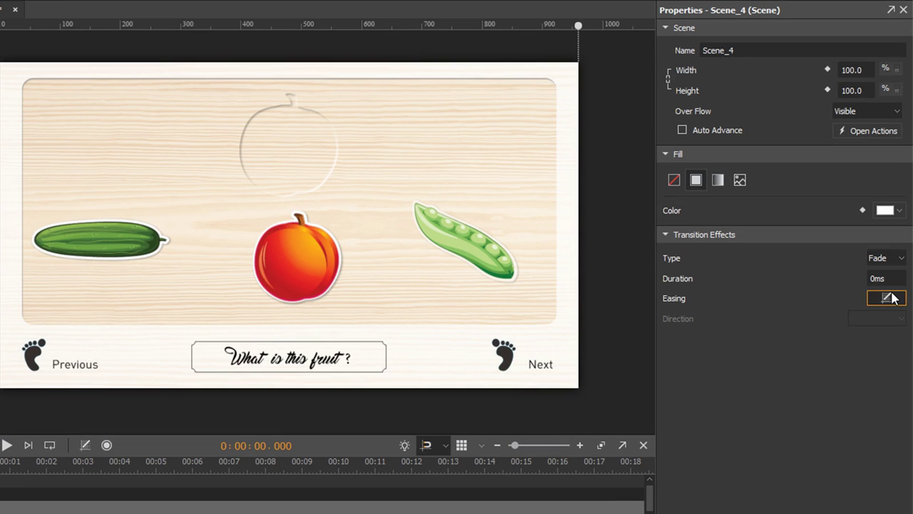
left_click(885, 280)
left_click_drag(878, 279, 867, 278)
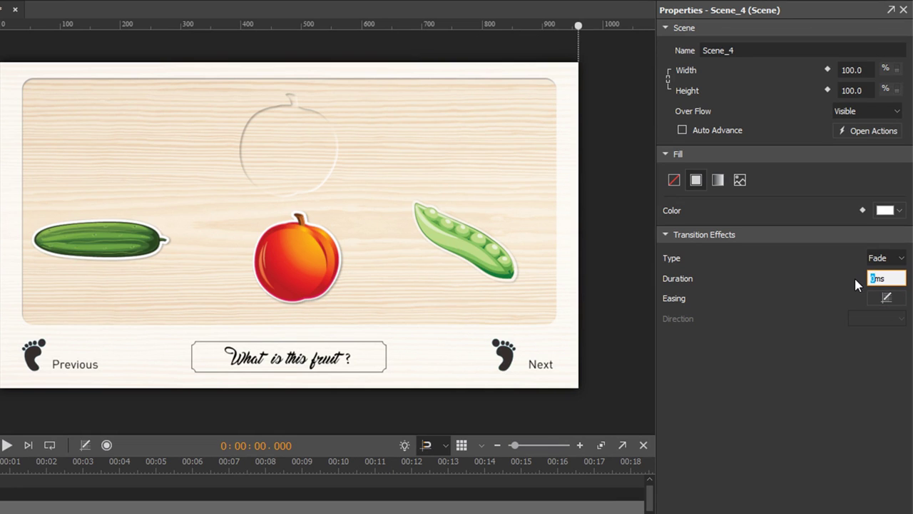
type("1000")
left_click(886, 298)
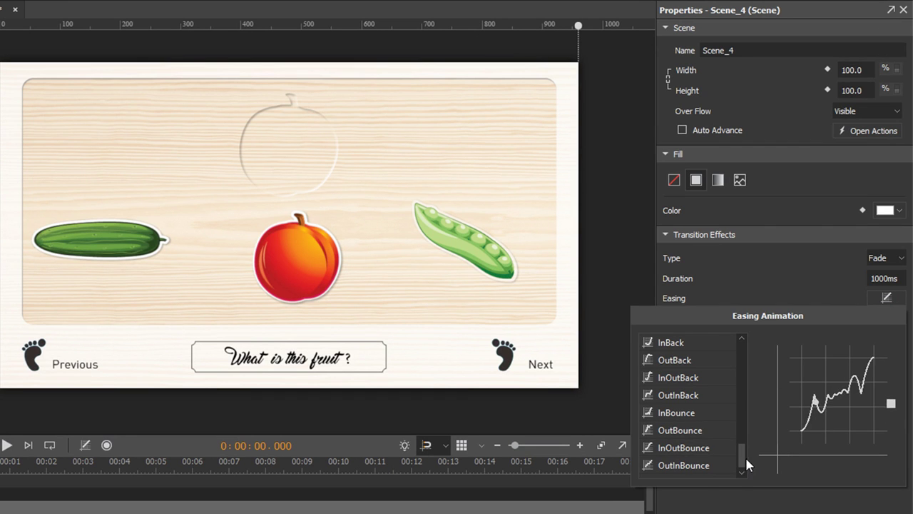
left_click_drag(745, 455, 726, 395)
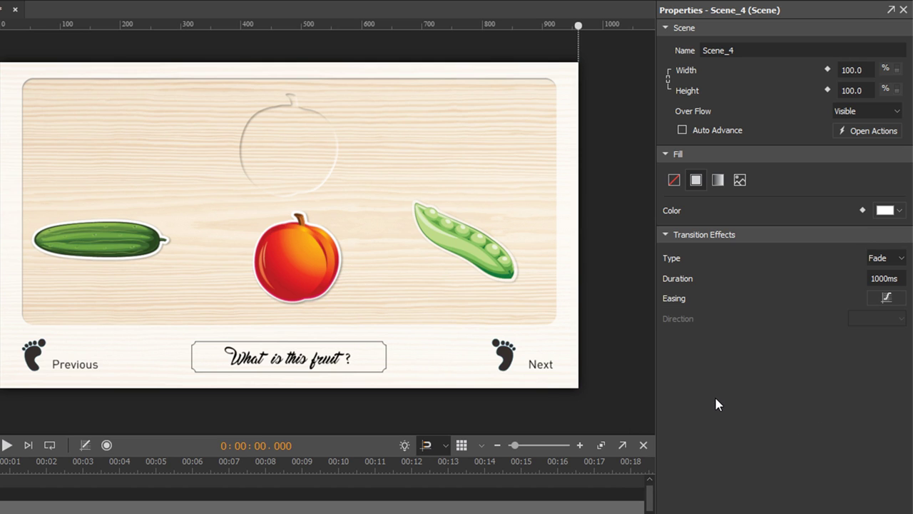
left_click(715, 397)
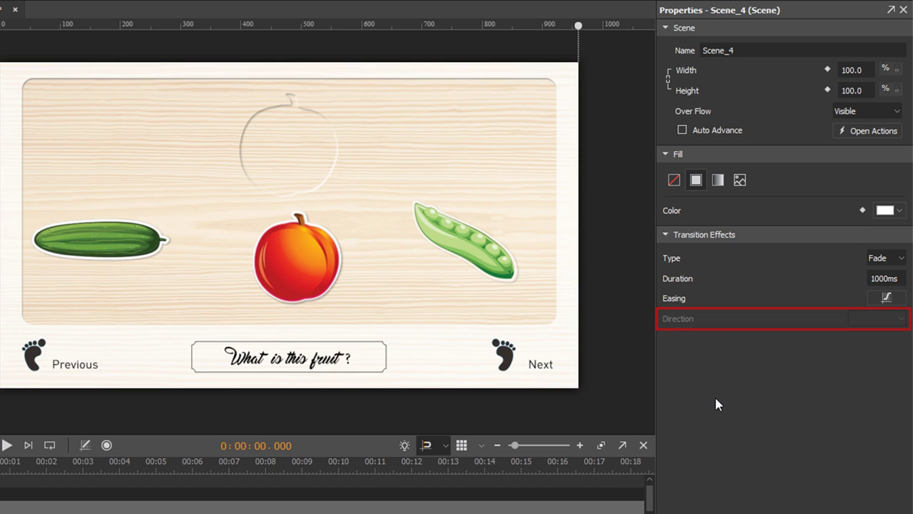
Change the transition type to Push, keeping the From Left direction.
left_click(887, 258)
left_click(885, 312)
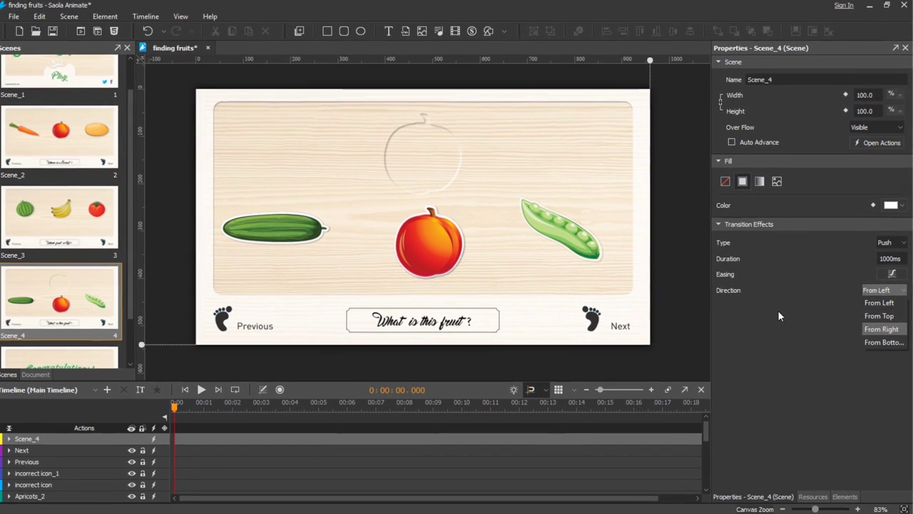
left_click(743, 352)
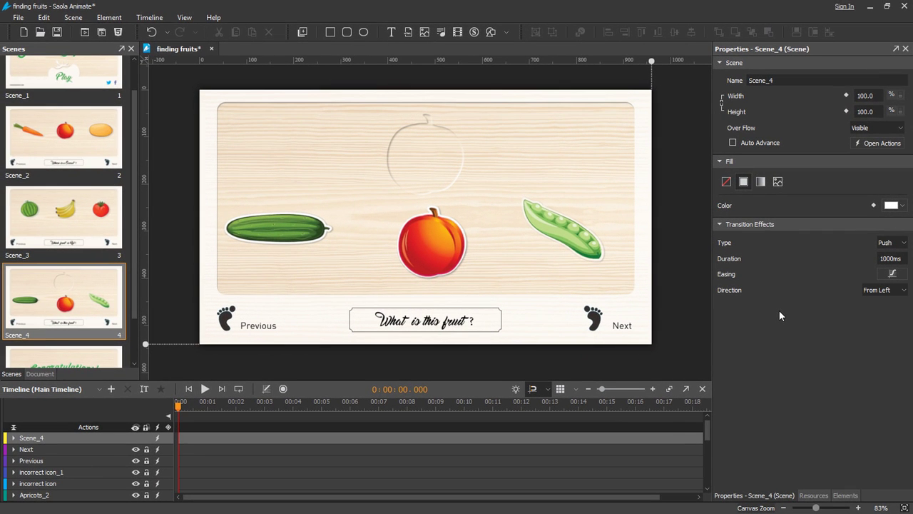